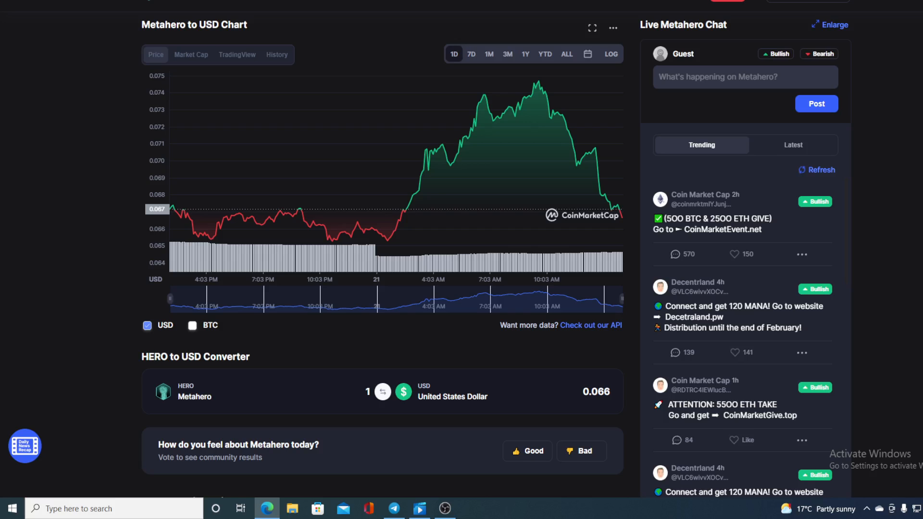
scroll(462, 260, "up", 5)
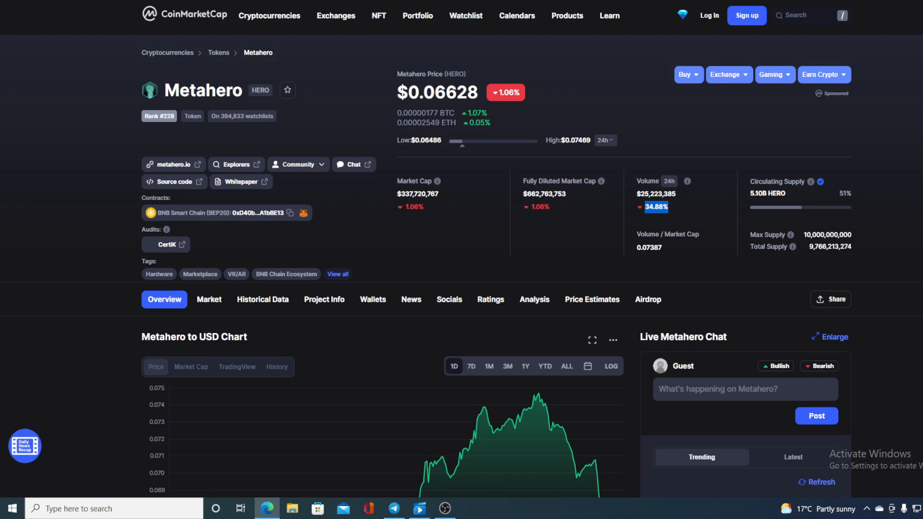
scroll(462, 288, "down", 4)
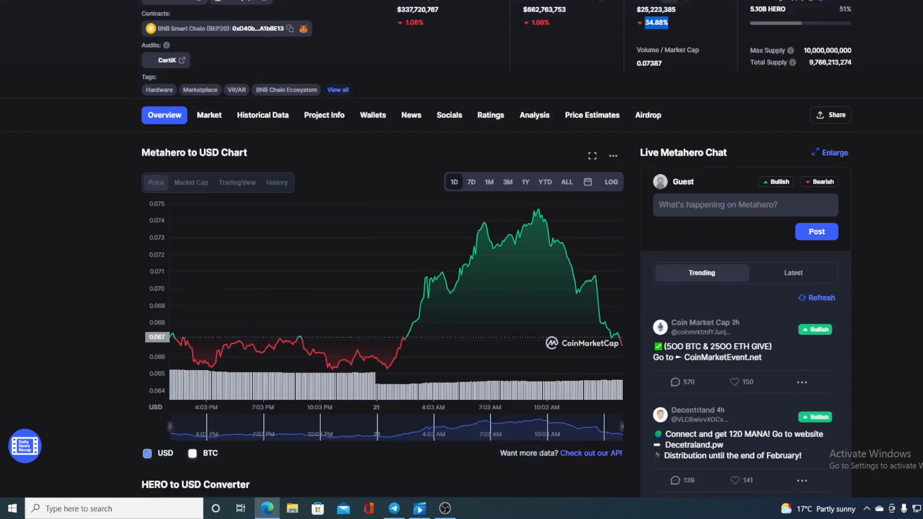
scroll(462, 288, "down", 1)
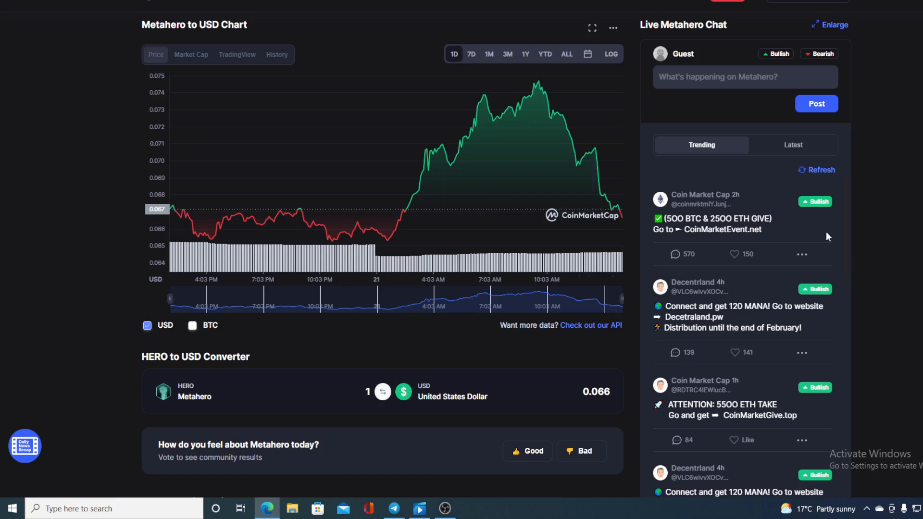
scroll(870, 270, "up", 5)
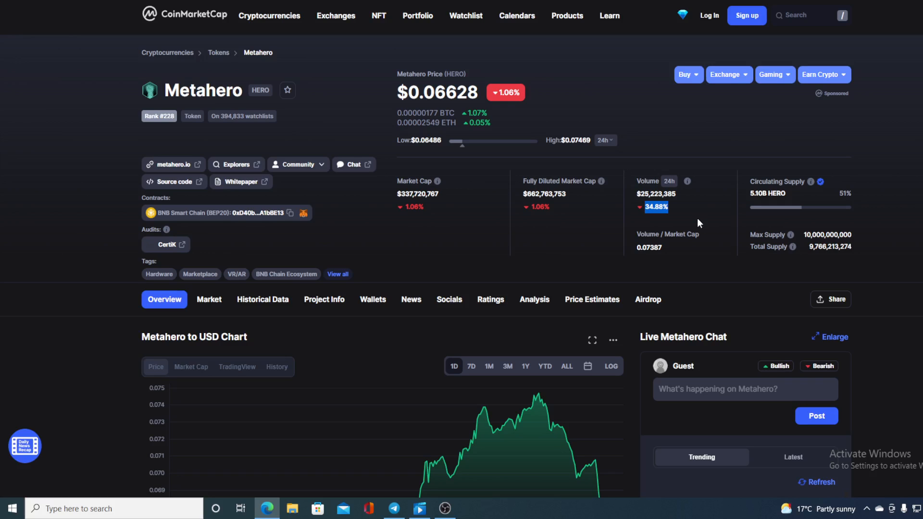
scroll(698, 218, "down", 6)
scroll(597, 258, "up", 1)
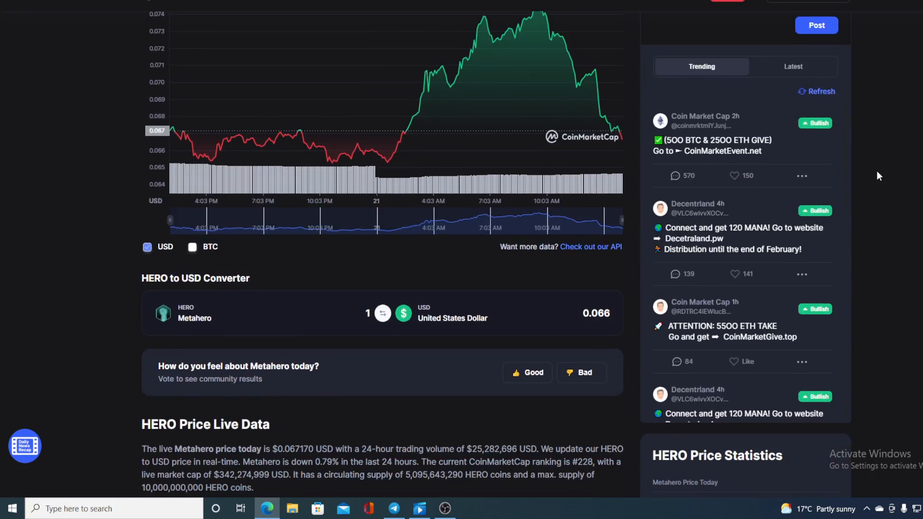
scroll(877, 172, "up", 2)
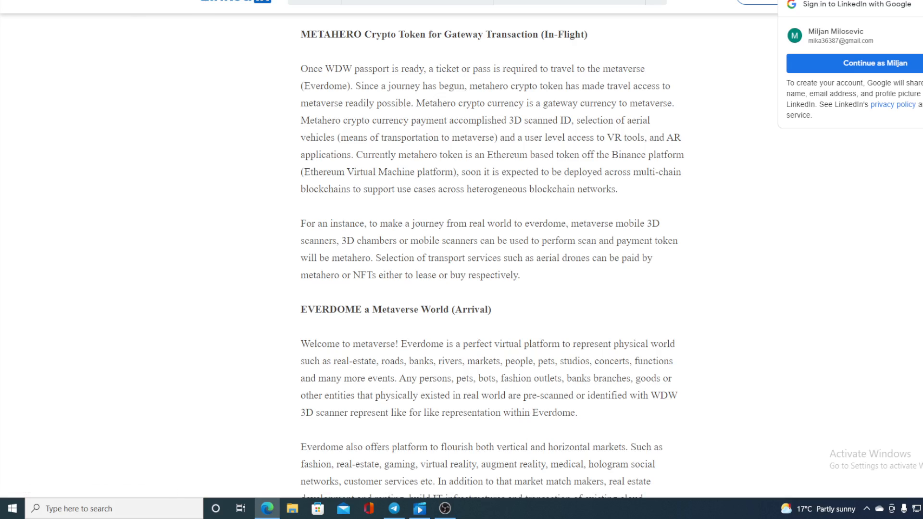
left_click(418, 3)
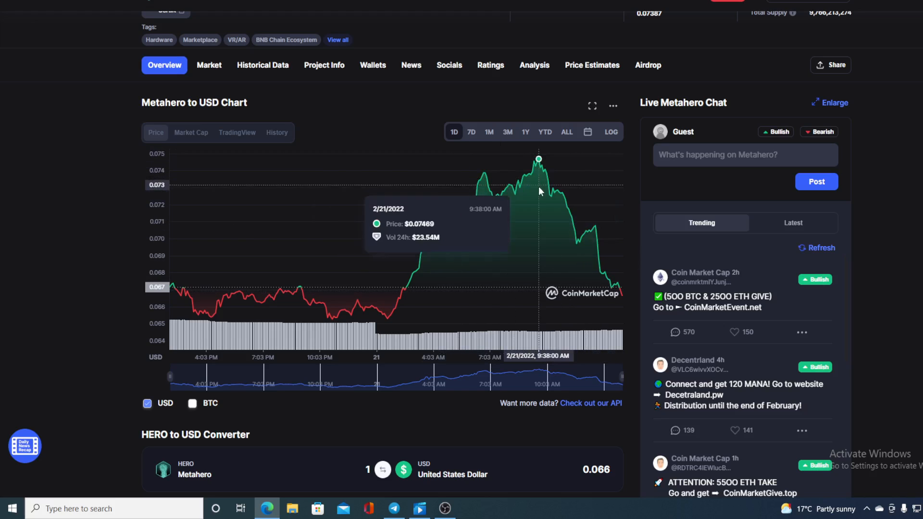
left_click(472, 134)
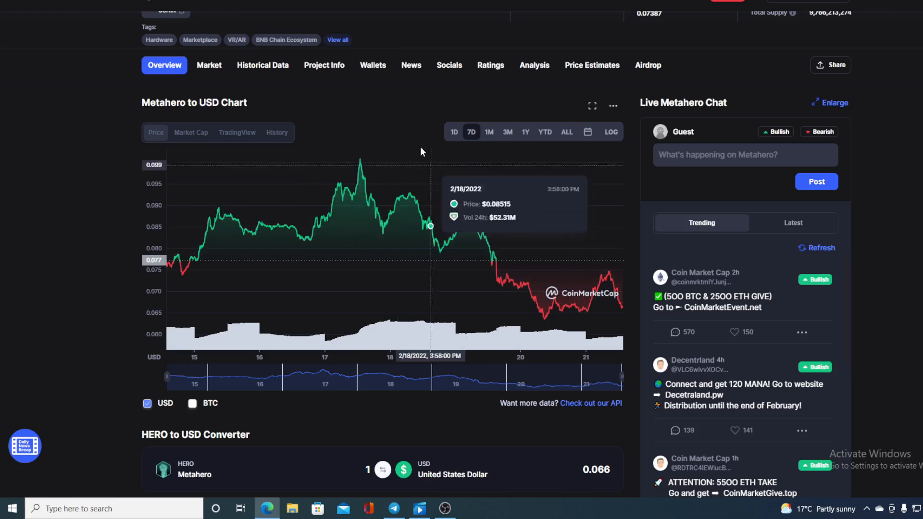
left_click(455, 132)
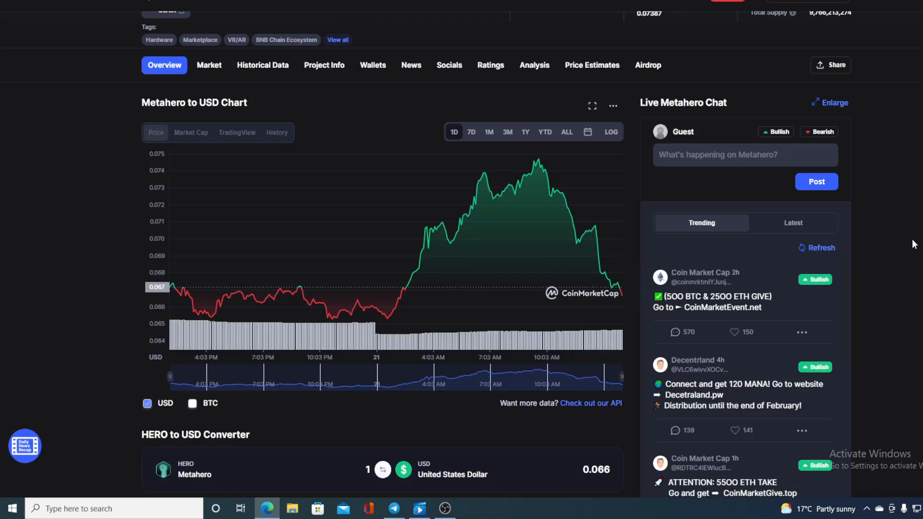
scroll(913, 239, "down", 5)
scroll(914, 253, "down", 5)
scroll(914, 253, "down", 5)
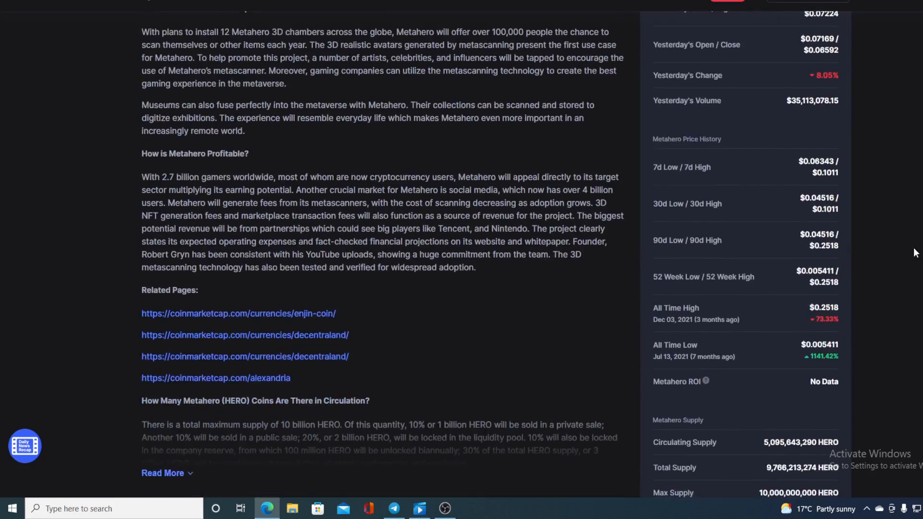
scroll(915, 252, "down", 5)
scroll(914, 253, "up", 3)
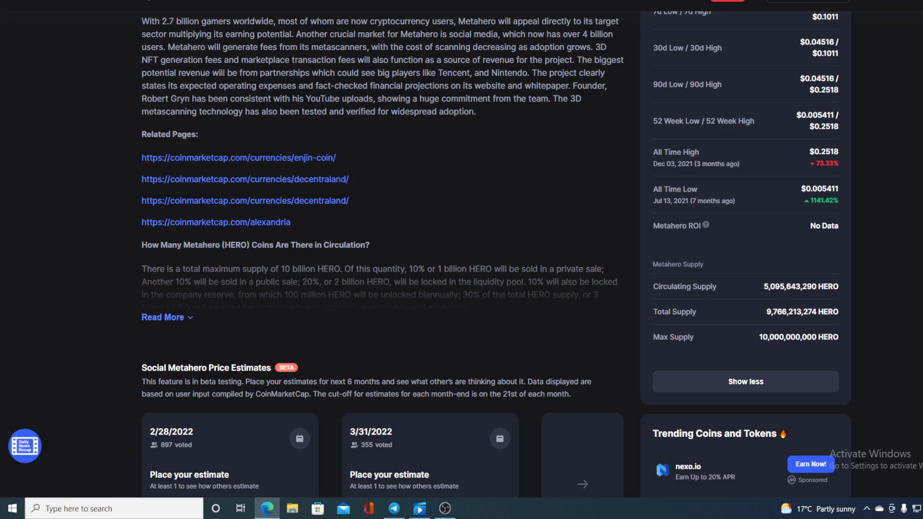
scroll(382, 260, "up", 5)
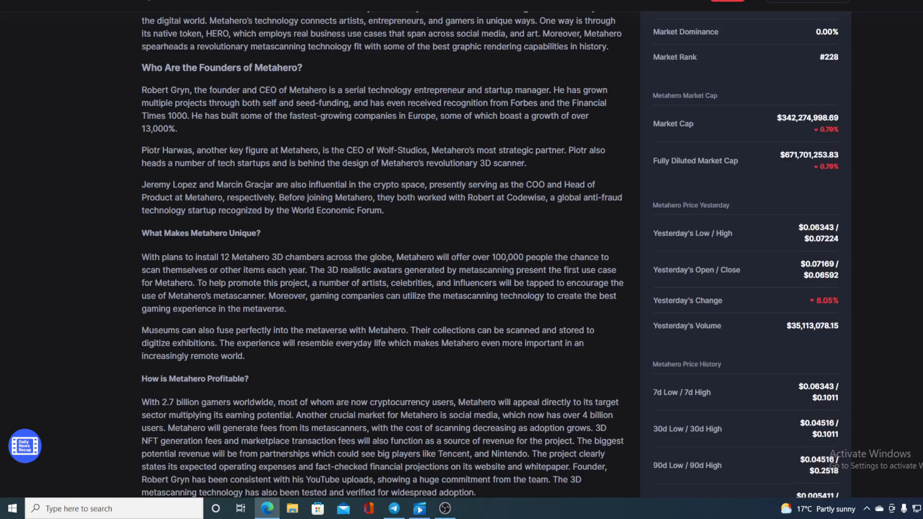
scroll(382, 259, "up", 5)
scroll(382, 260, "up", 5)
scroll(382, 260, "up", 1)
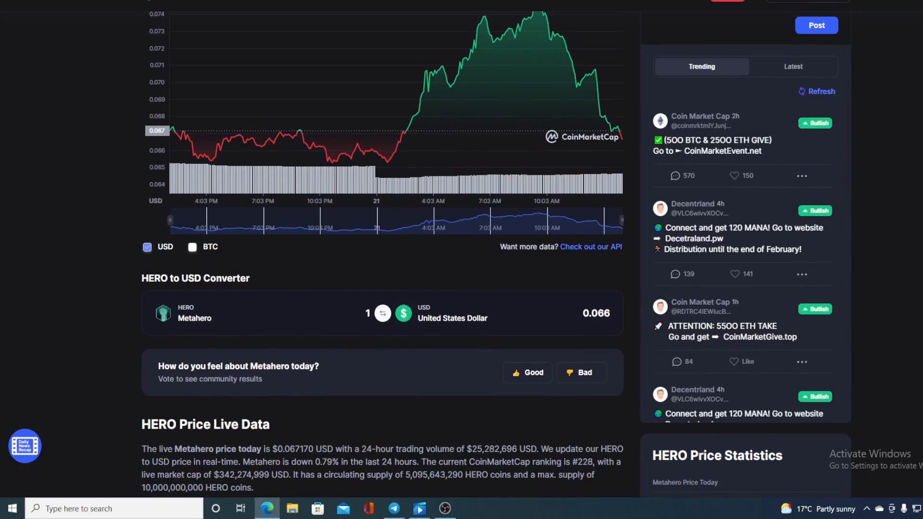